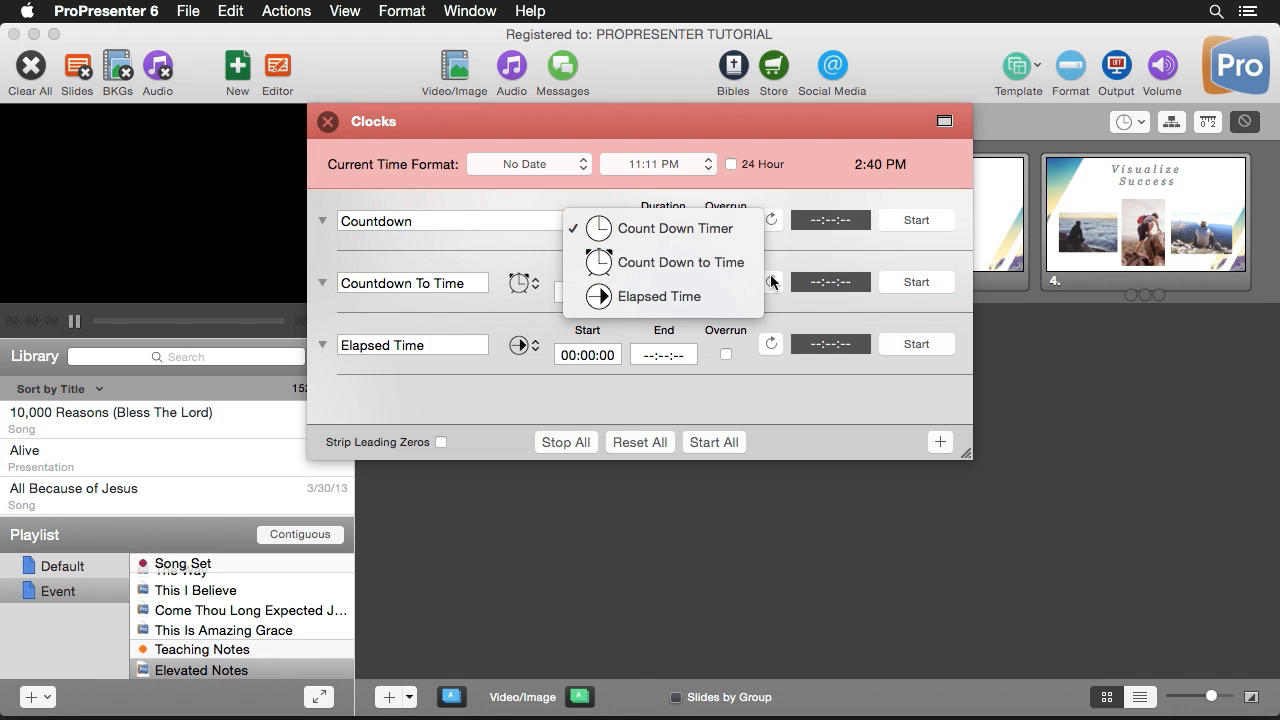
- Keep the Countdown clock as a Count Down Timer and add another clock of the same type
left_click(645, 230)
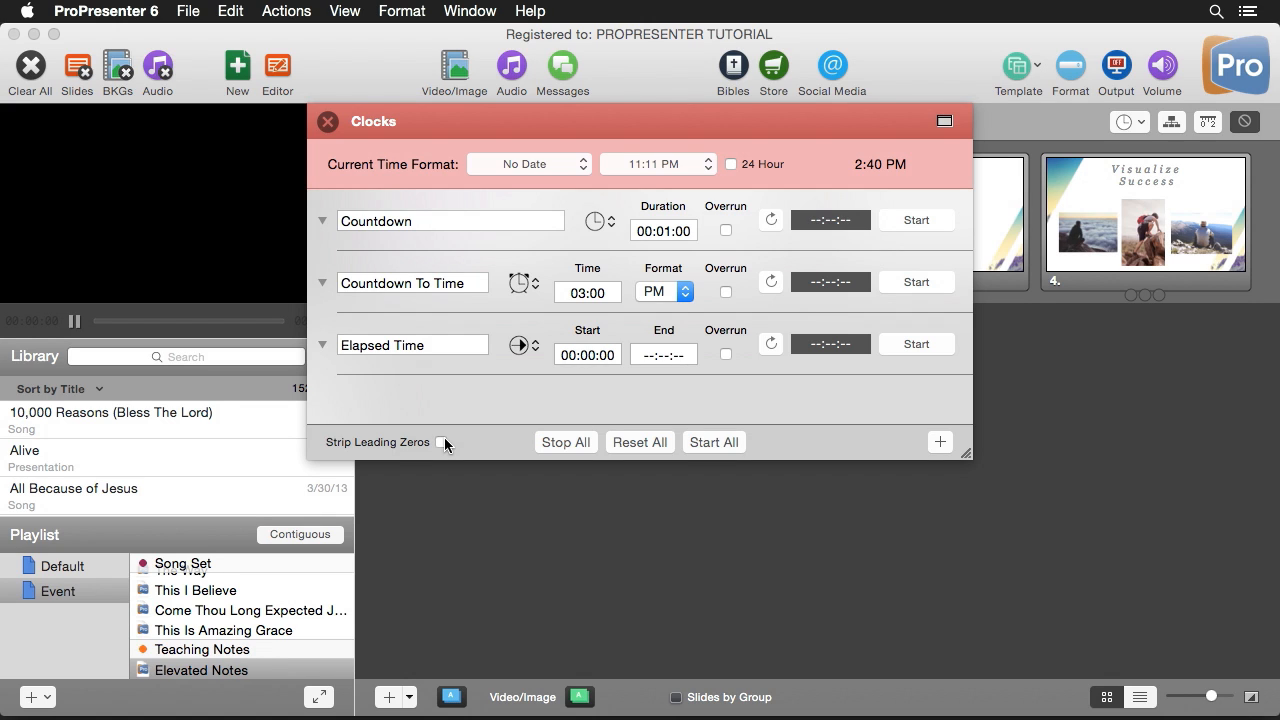
left_click(939, 442)
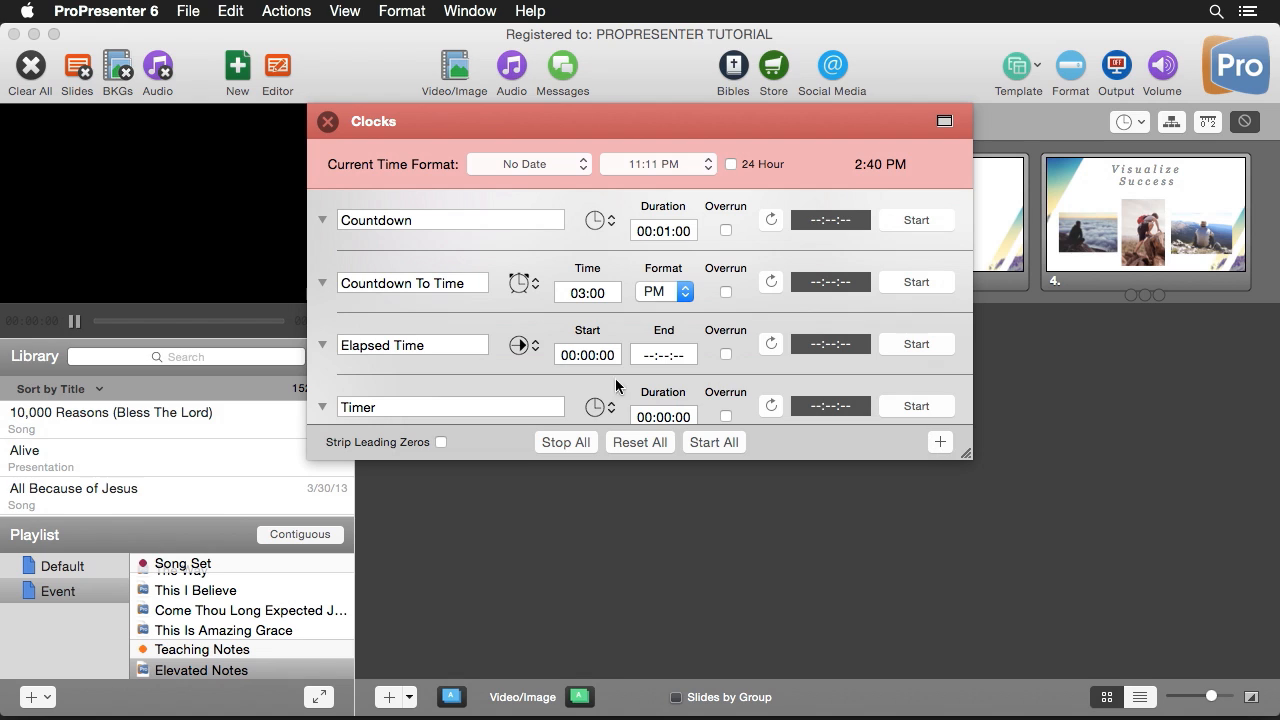
left_click(613, 407)
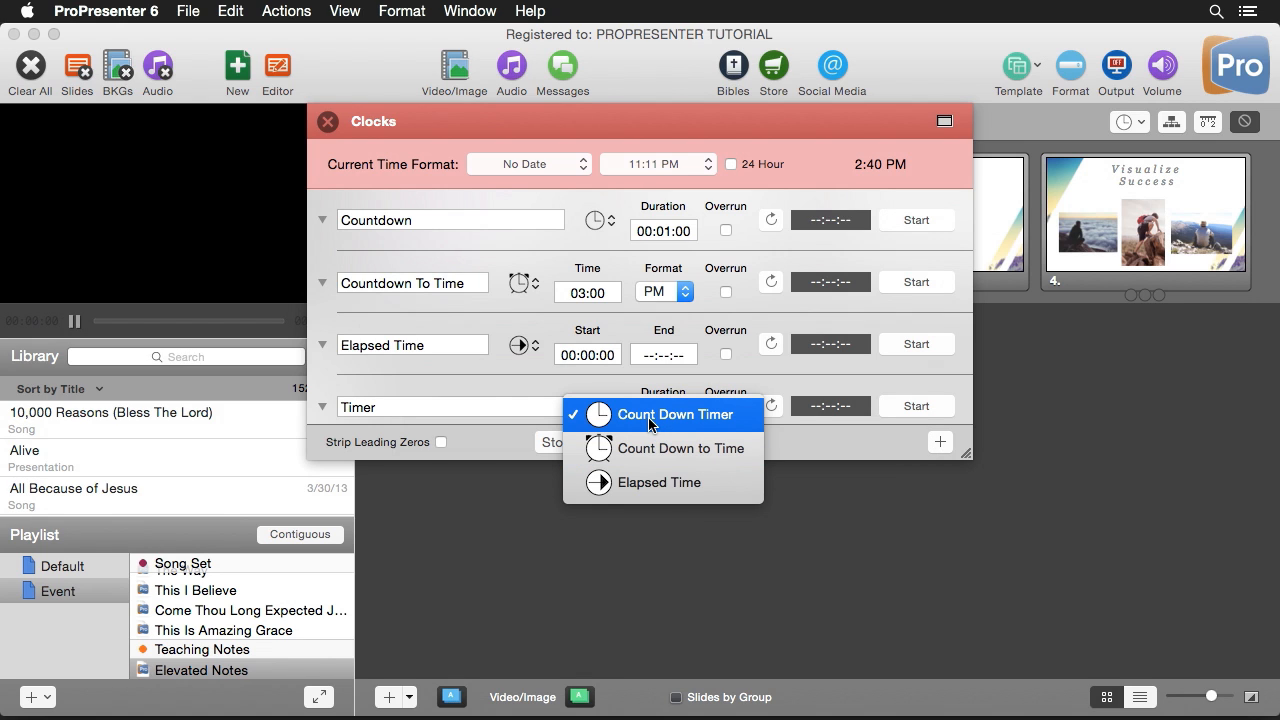
left_click(650, 423)
- Set the new Timer clock's duration to 00:00:10, reset it, and close the Clocks window
left_click(685, 417)
left_click(682, 404)
type("10")
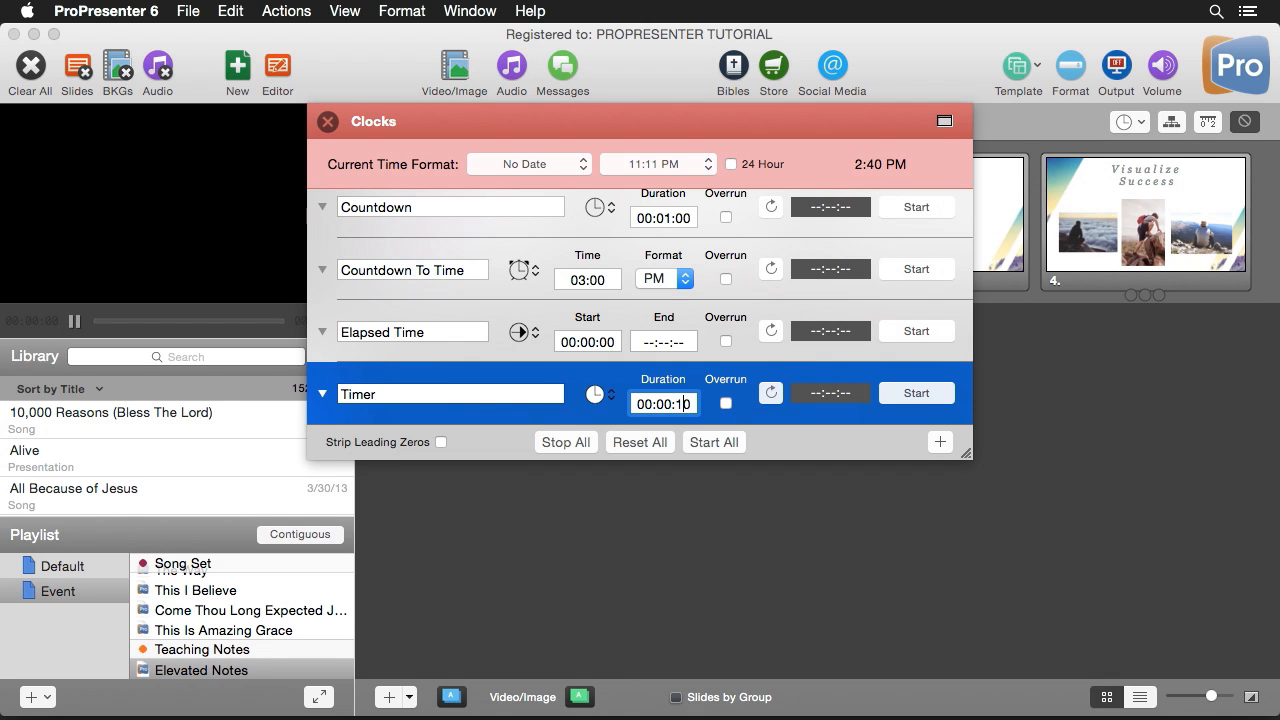
key("Return")
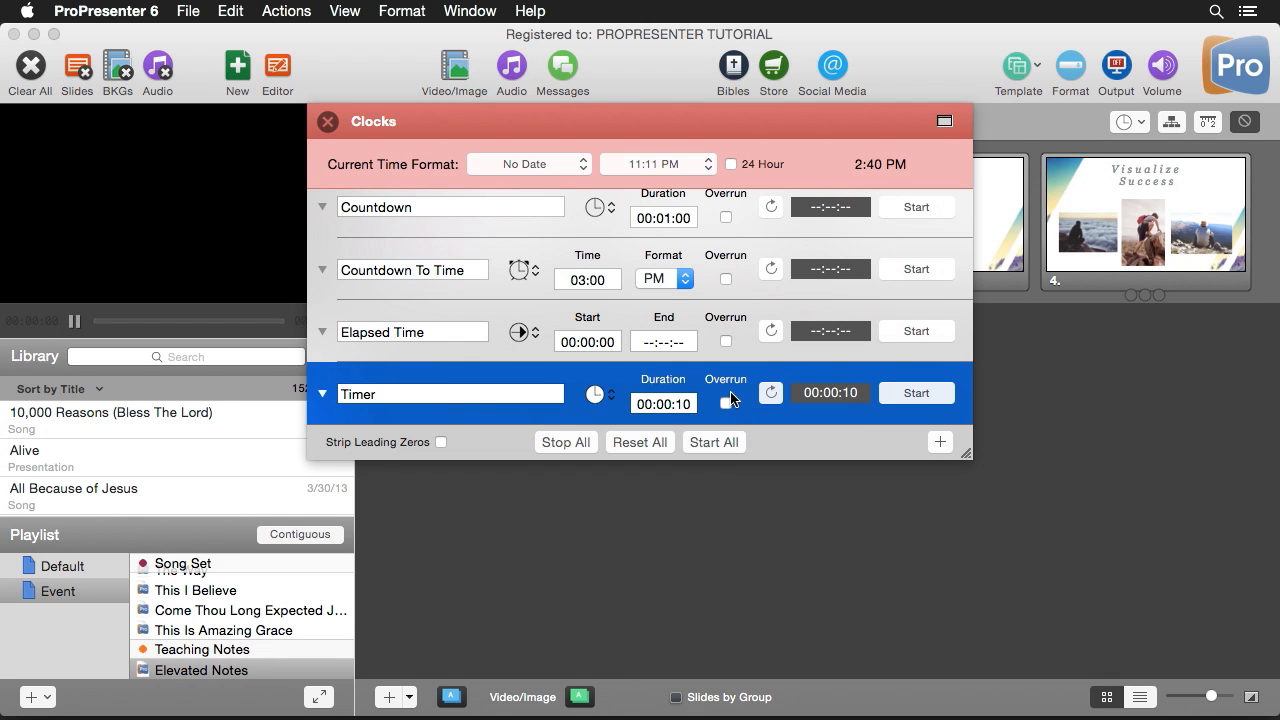
left_click(771, 394)
left_click(327, 121)
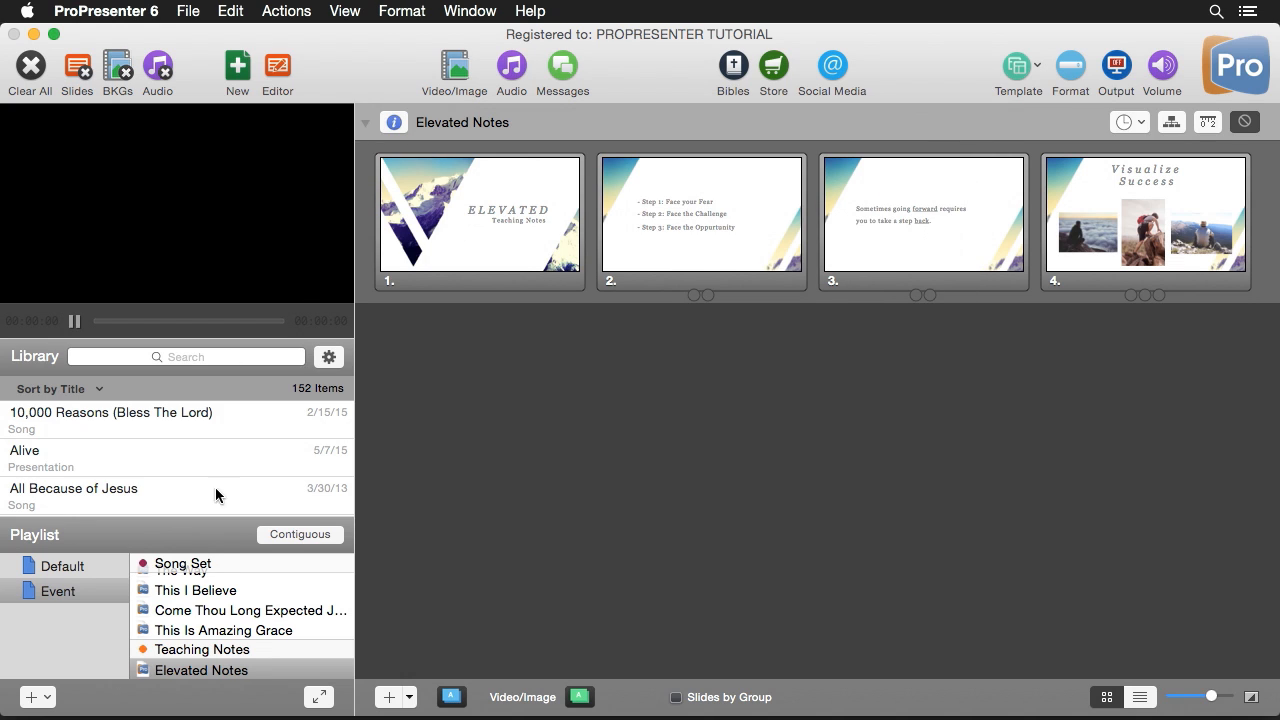
- Assign the Elapsed Time timer to the Teaching Notes header in the Event playlist
left_click(238, 652)
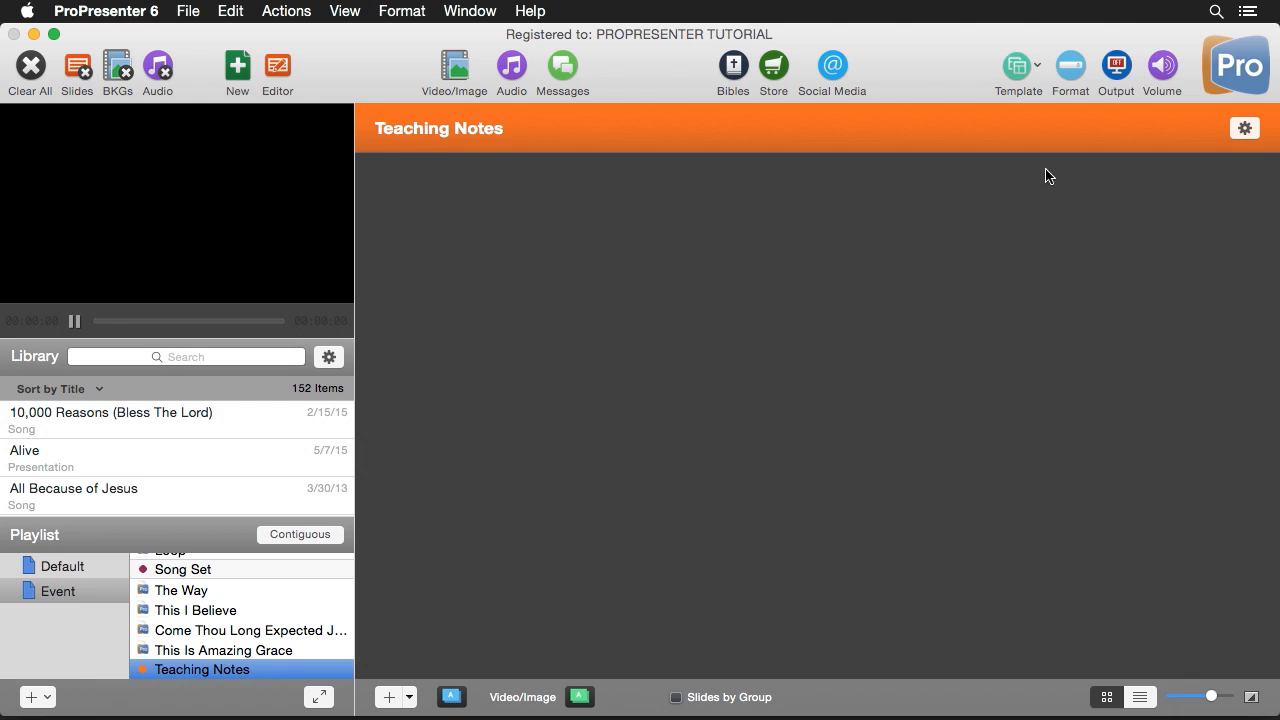
left_click(1246, 131)
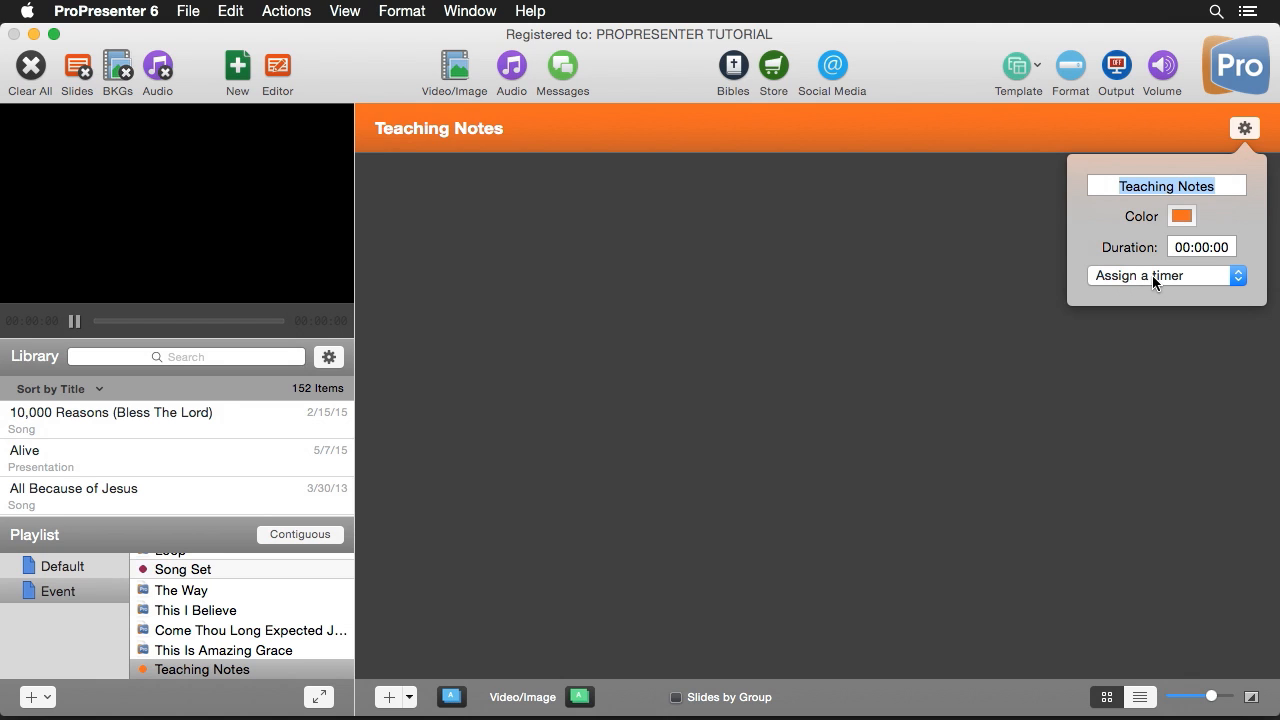
left_click(1152, 275)
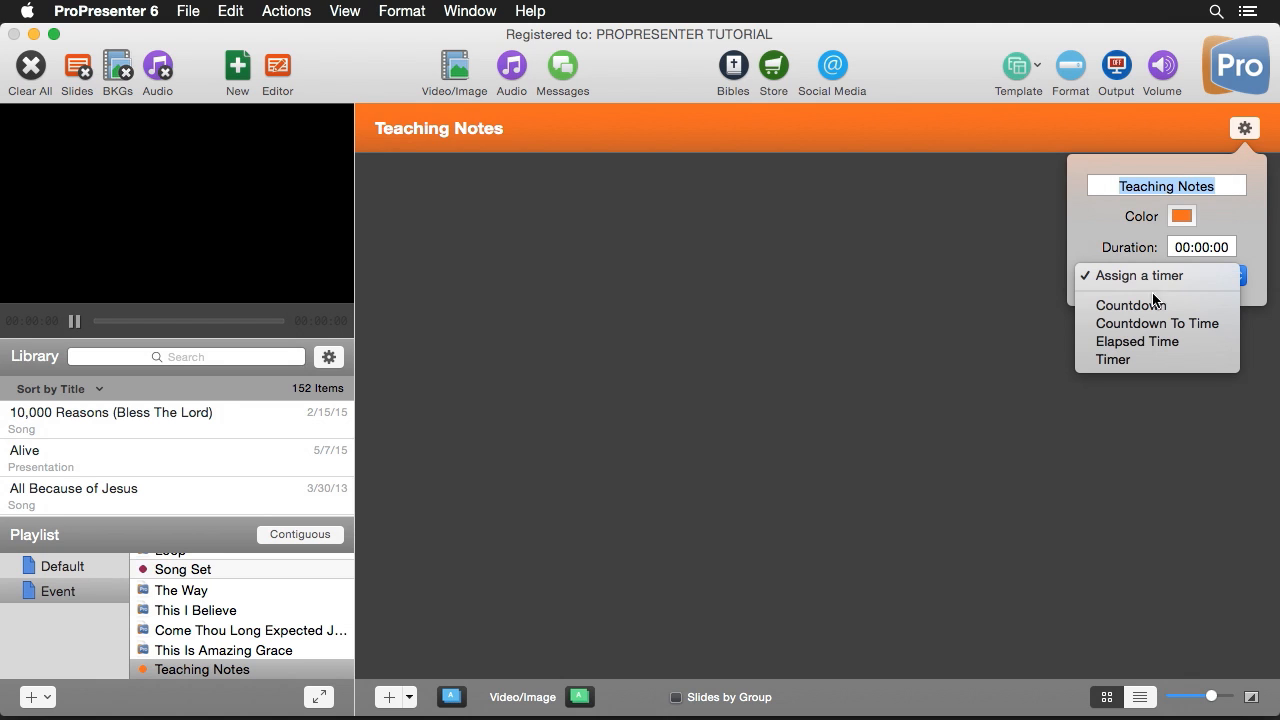
left_click(1168, 341)
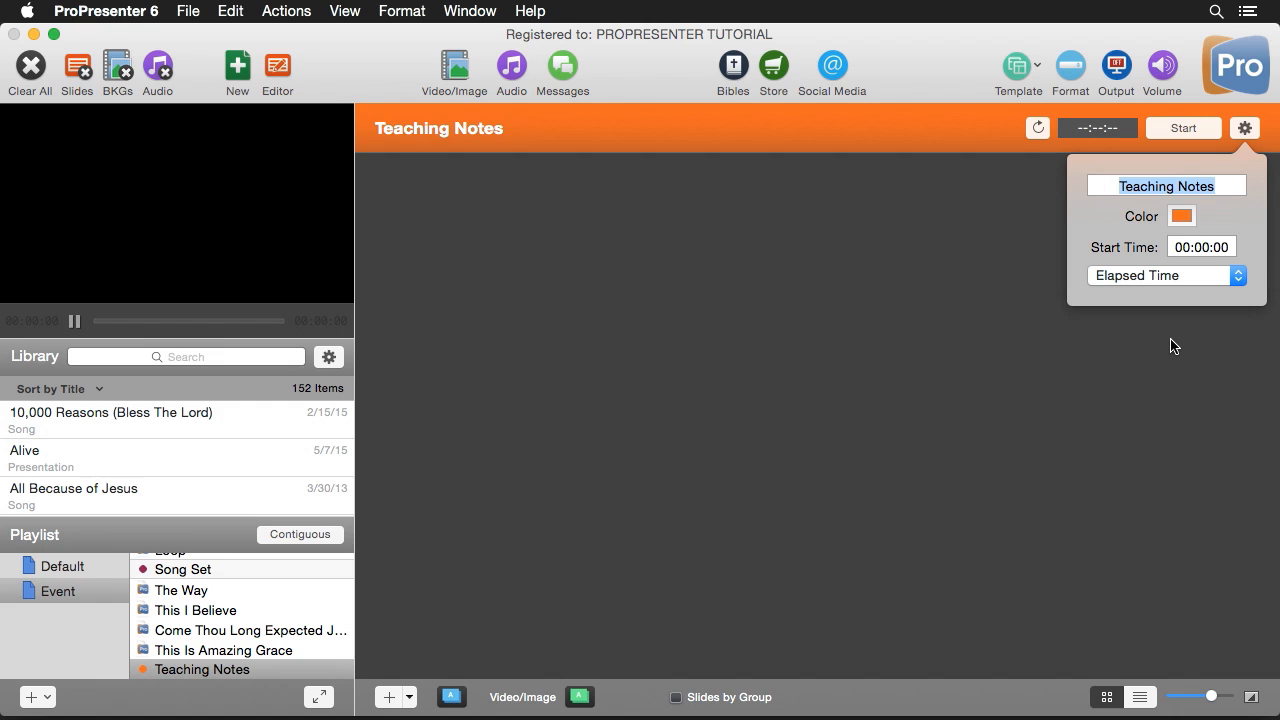
left_click(1245, 130)
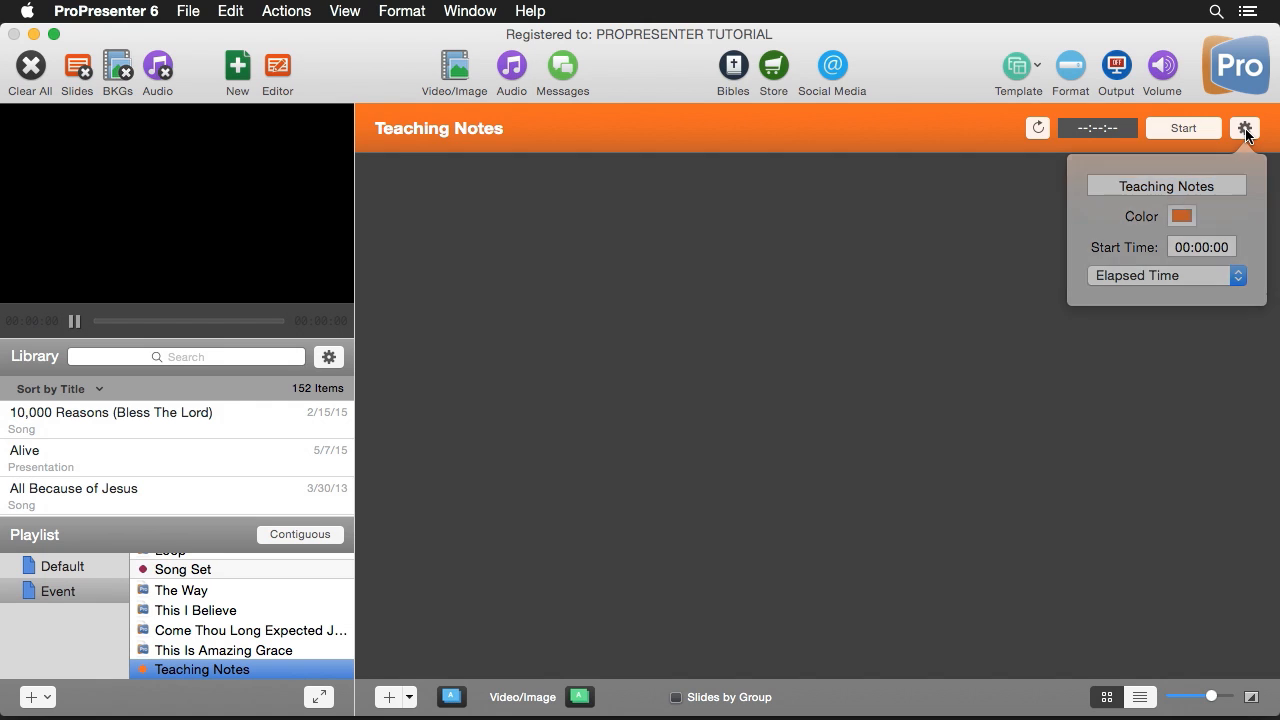
- Test the Teaching Notes header's timer: start it, switch to Elevated Notes and back, and stop and reset it
scroll(286, 640, "down", 2)
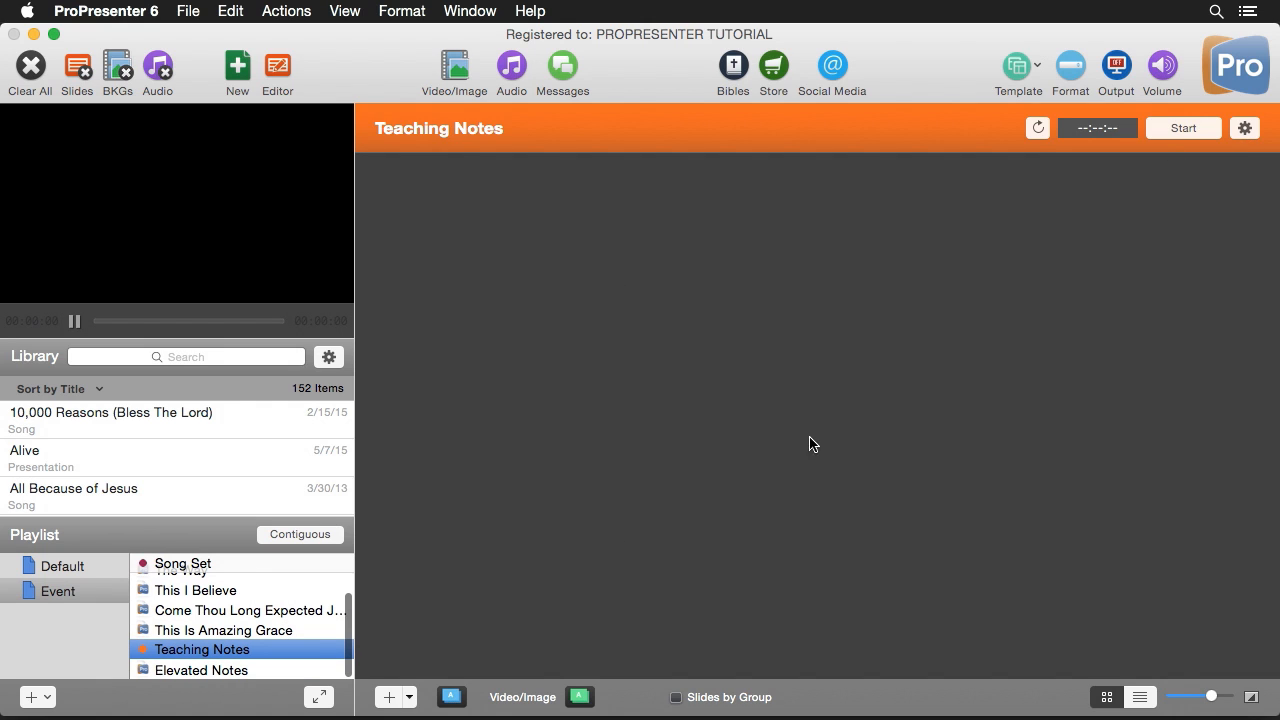
left_click(1190, 130)
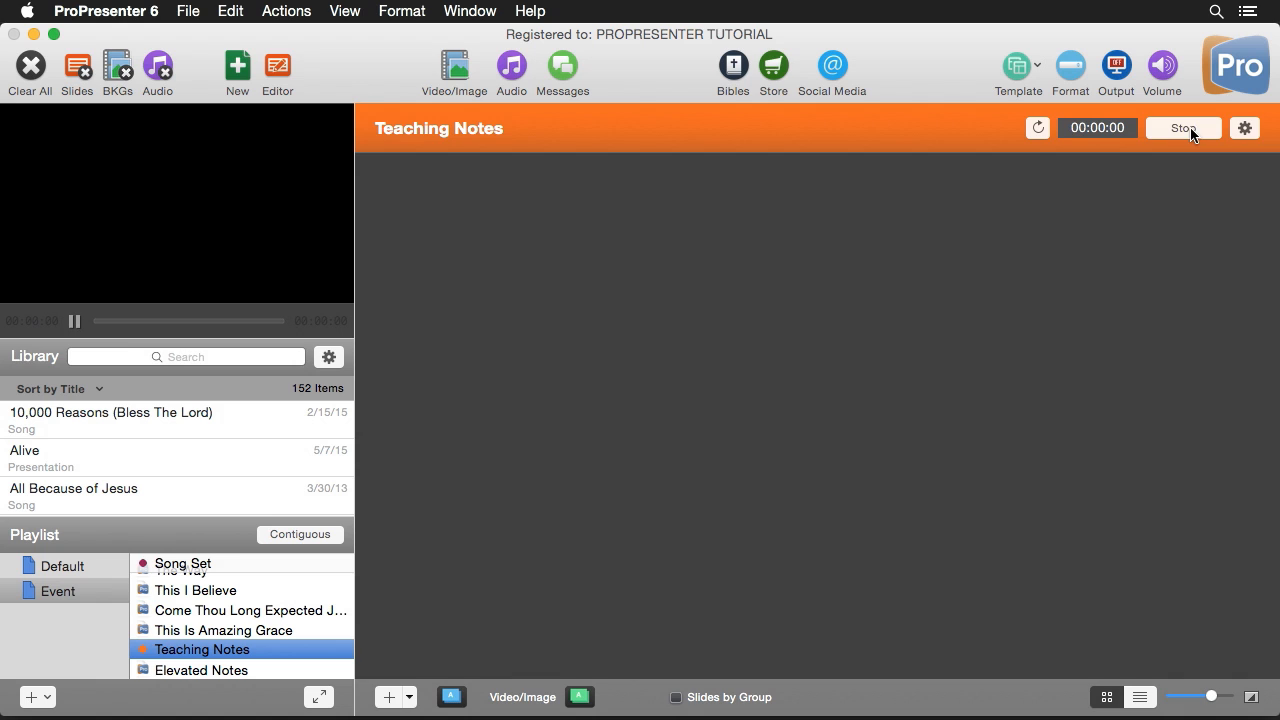
left_click(223, 672)
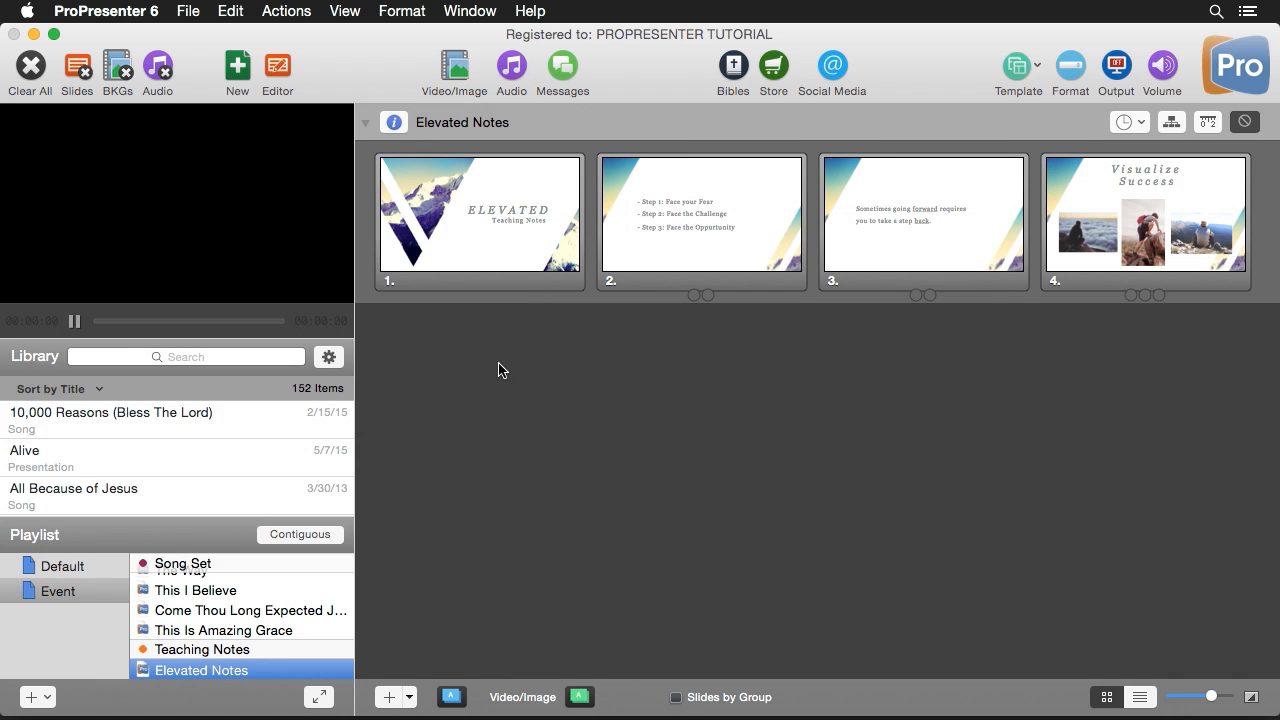
left_click(214, 650)
left_click(1192, 129)
left_click(1037, 129)
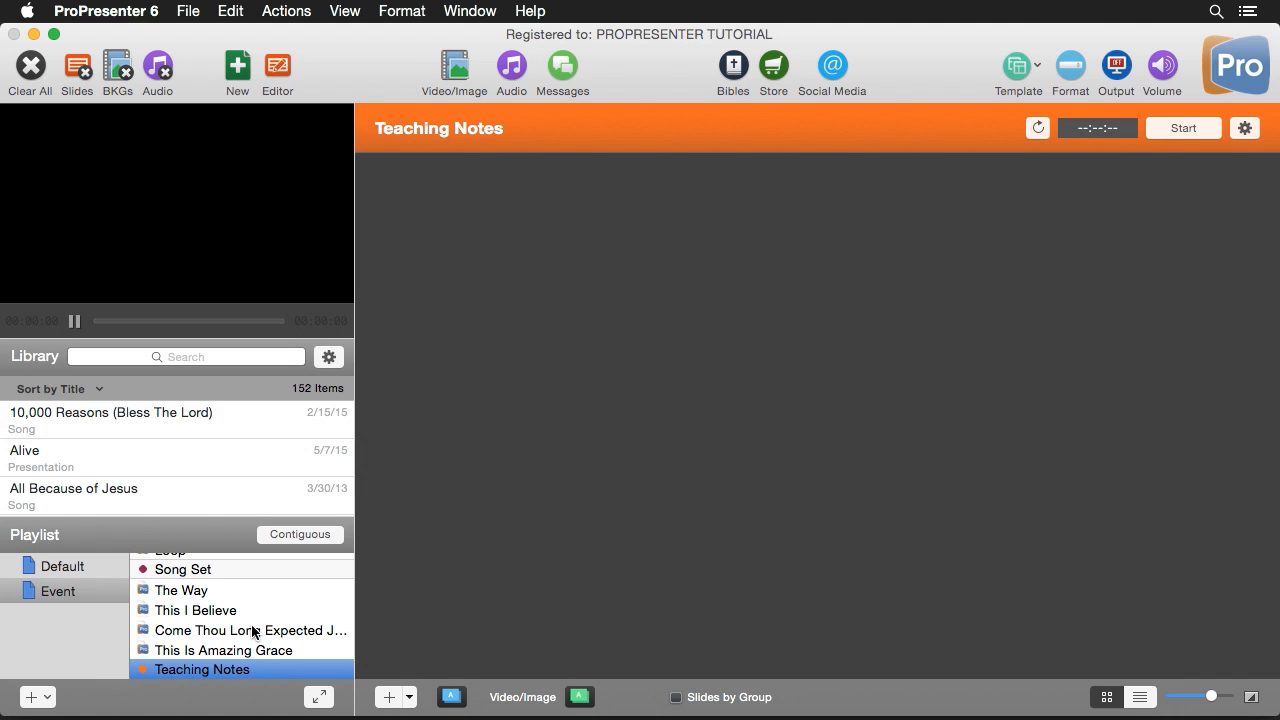
- Add a Timer cue from the Cue Palette to slide 1 of Elevated Notes
scroll(240, 640, "down", 2)
left_click(224, 670)
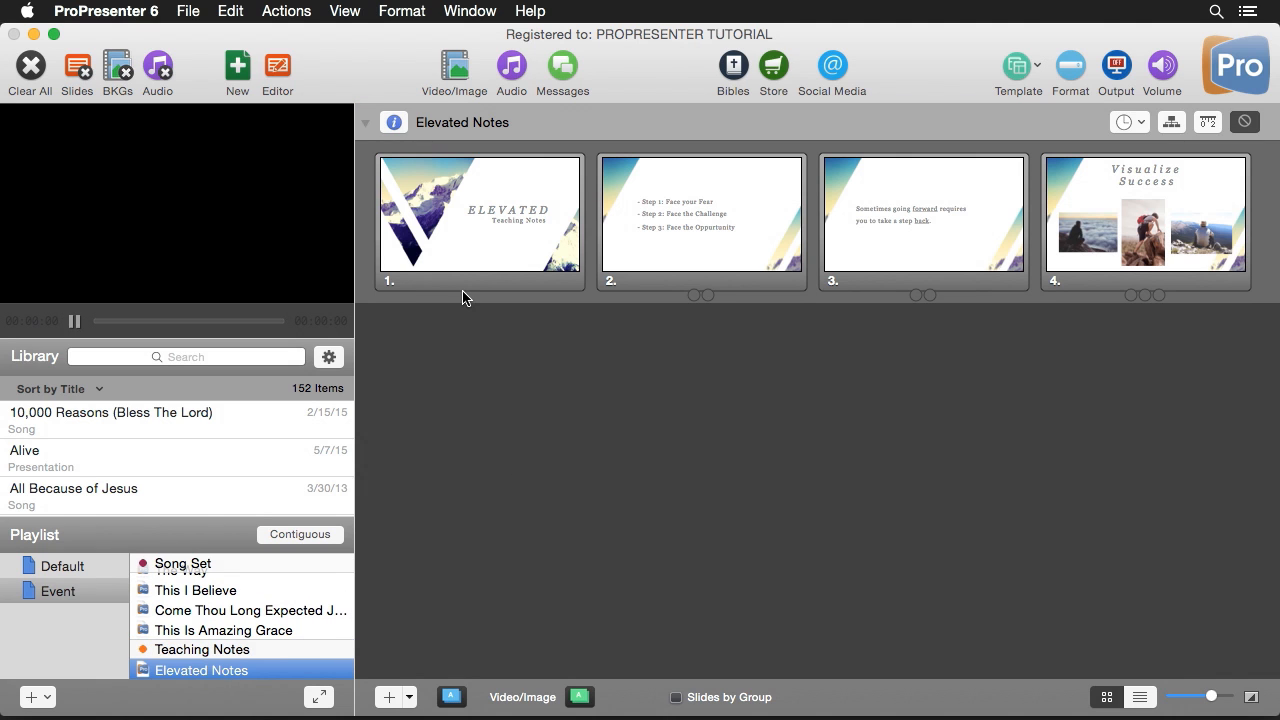
left_click(344, 11)
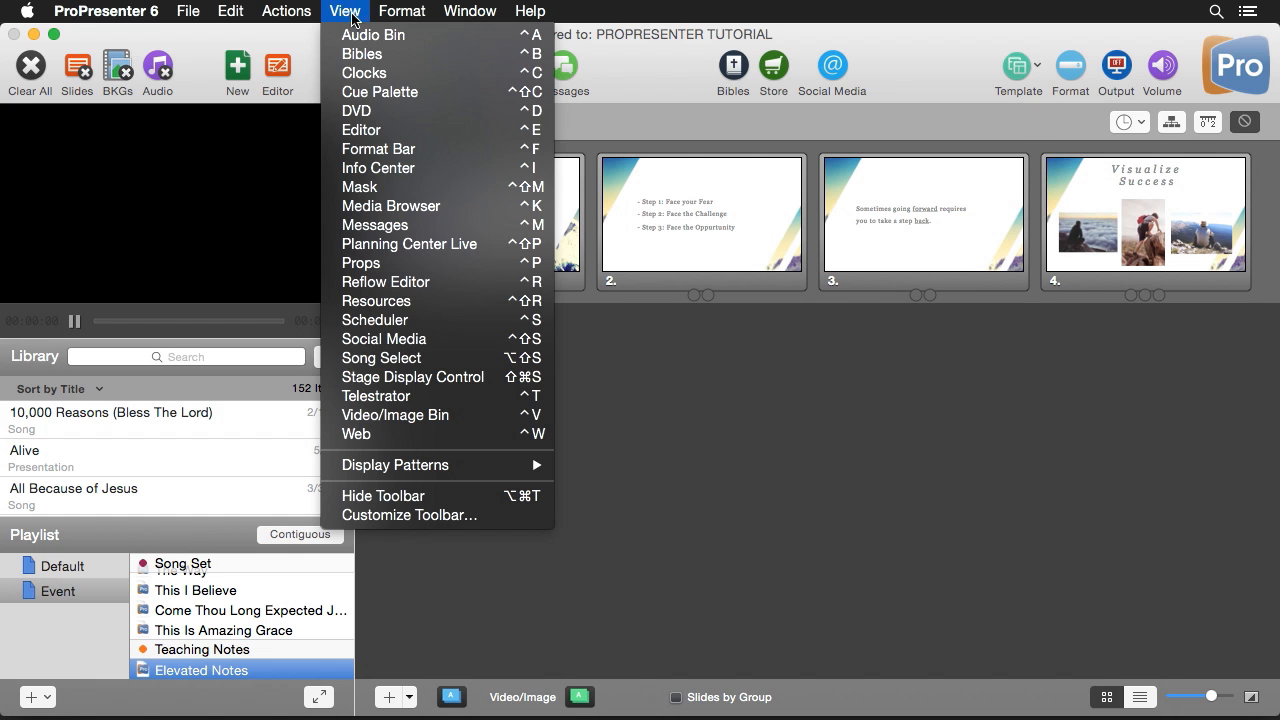
left_click(377, 97)
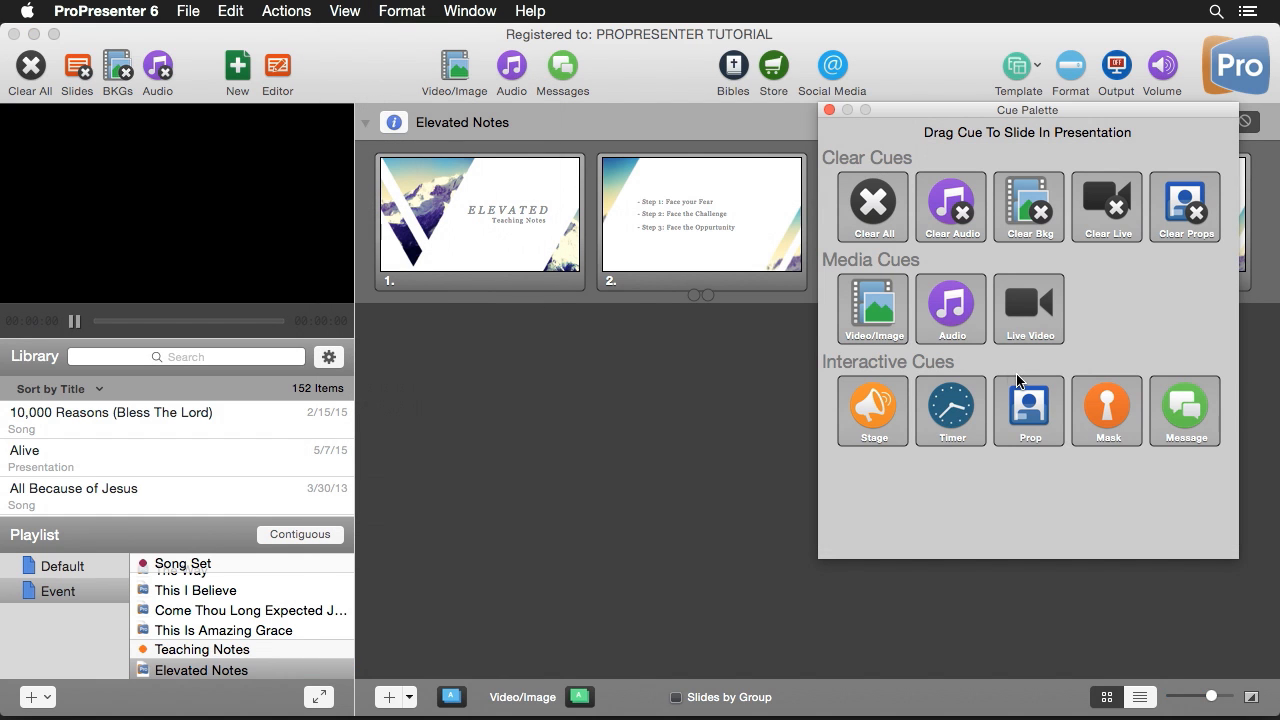
left_click_drag(955, 415, 486, 213)
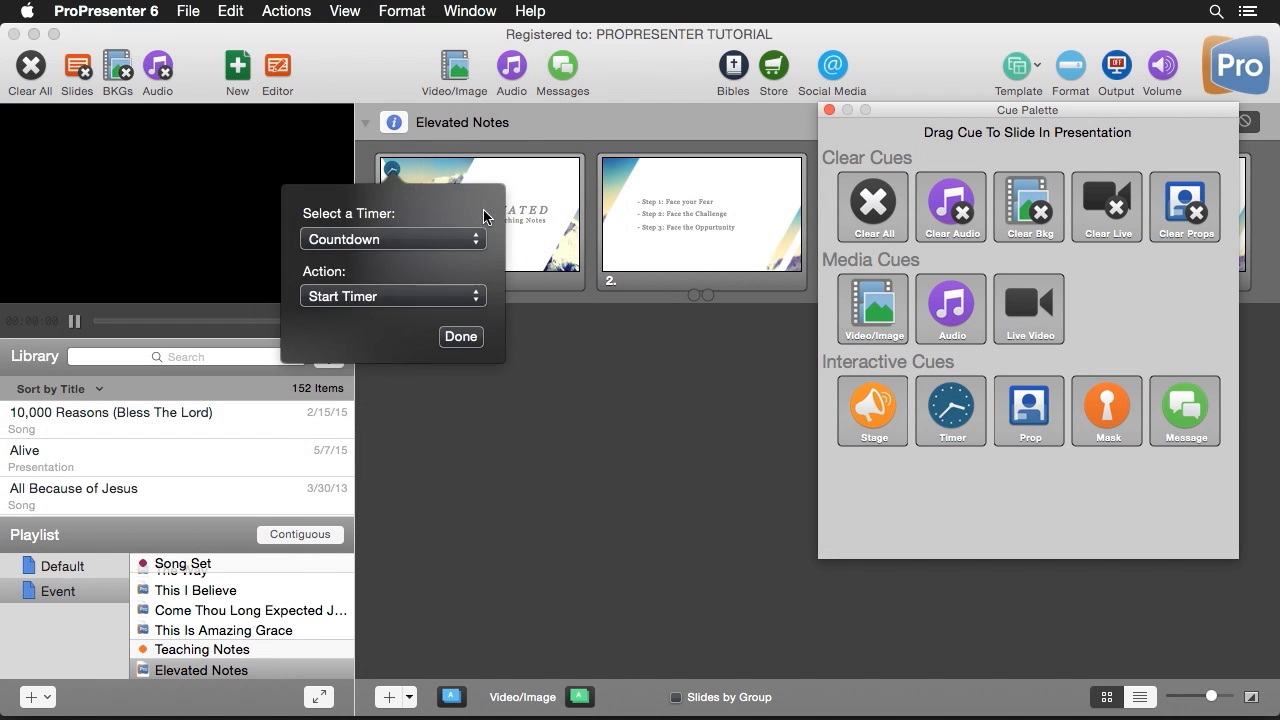
- Configure the slide's timer cue to use Elapsed Time with the action Reset and Start Timer
left_click(401, 240)
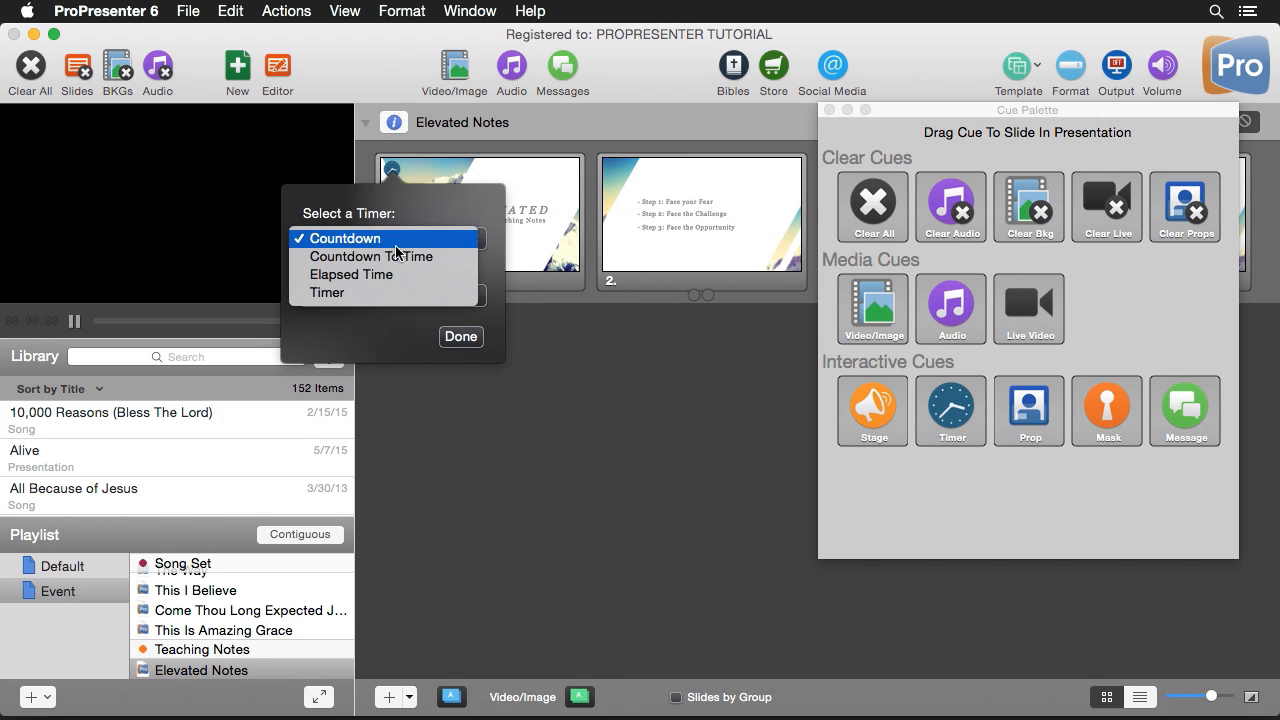
left_click(394, 280)
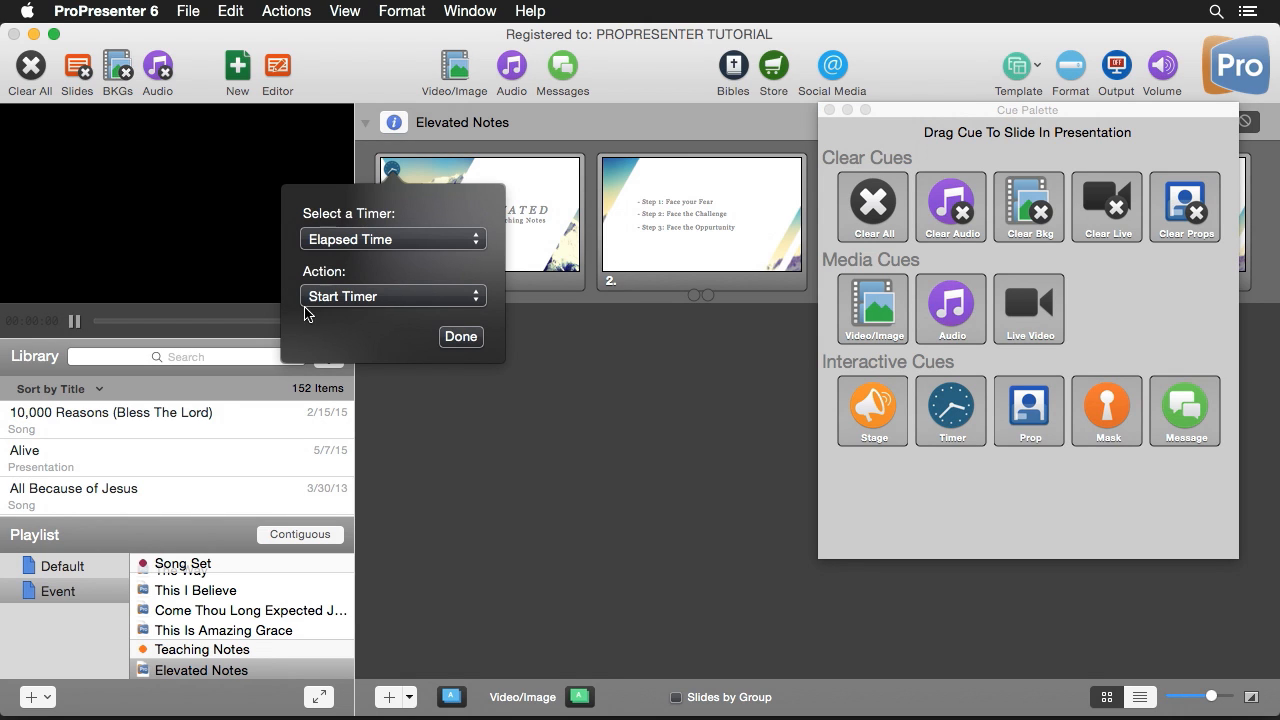
left_click(386, 297)
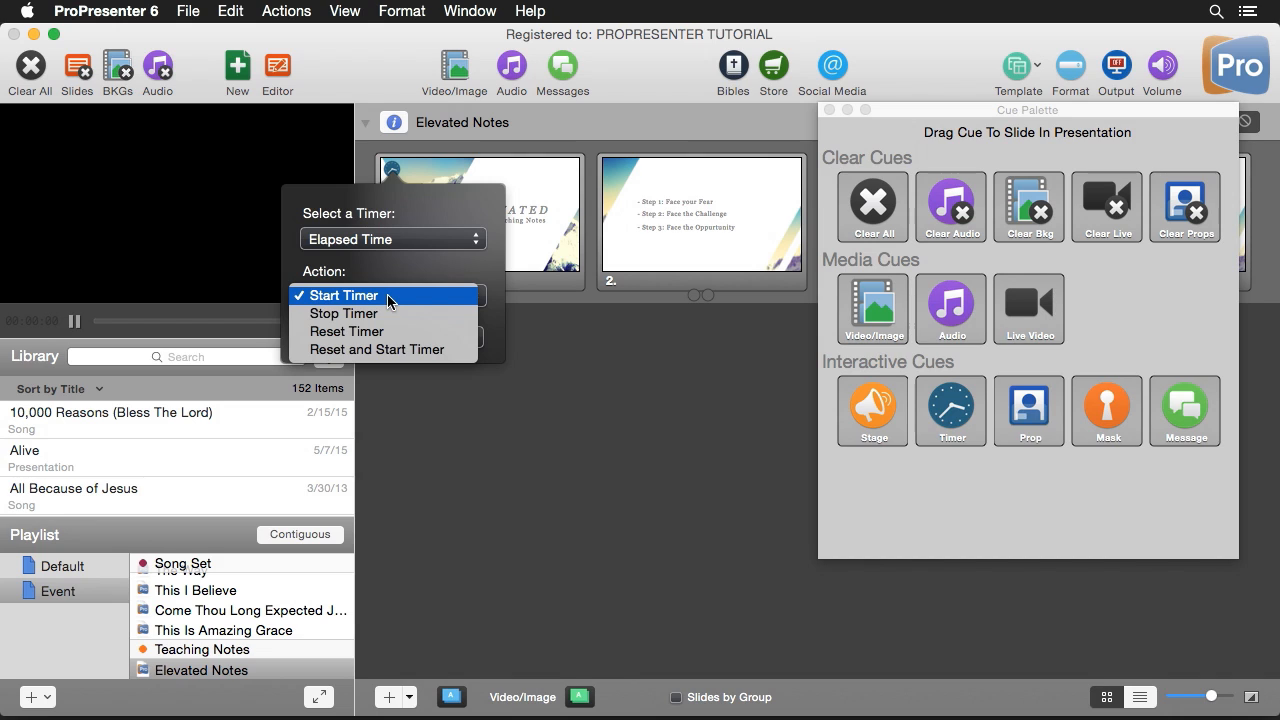
left_click(376, 351)
left_click(461, 337)
- Trigger slide 1, close the Cue Palette, and check the timer cue in the stage display preview by triggering the slide again
left_click(470, 236)
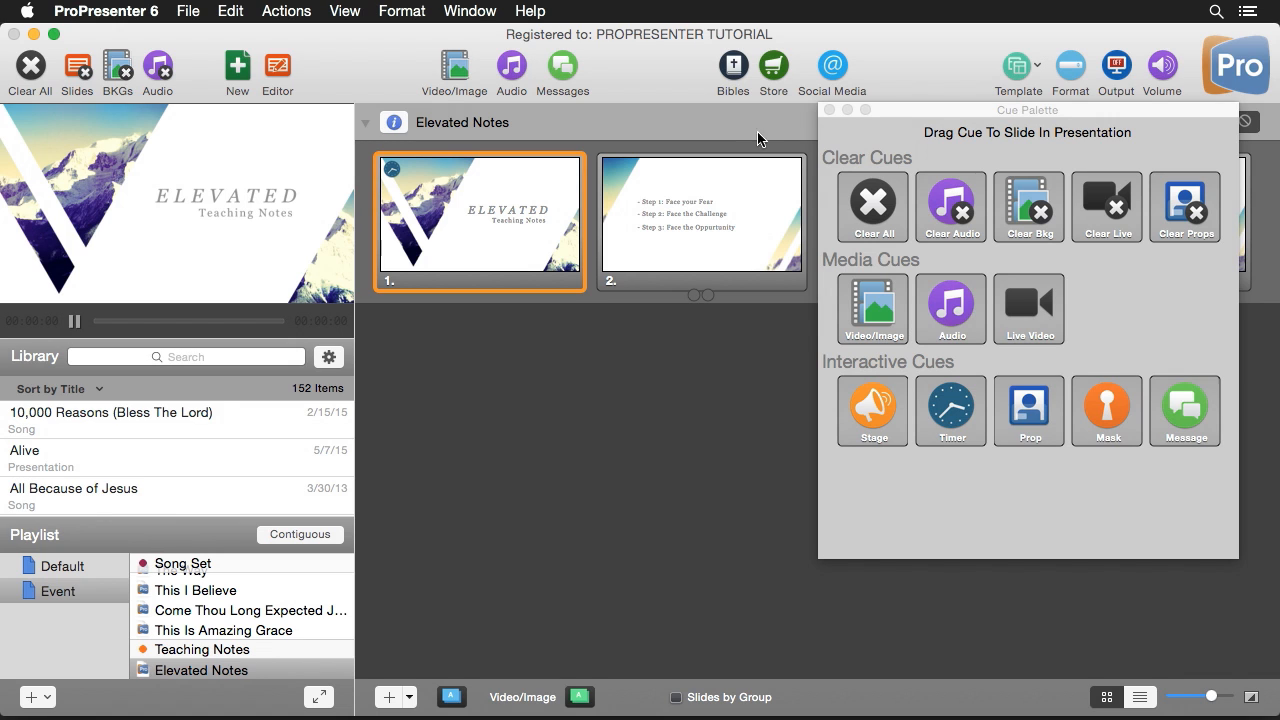
left_click(828, 110)
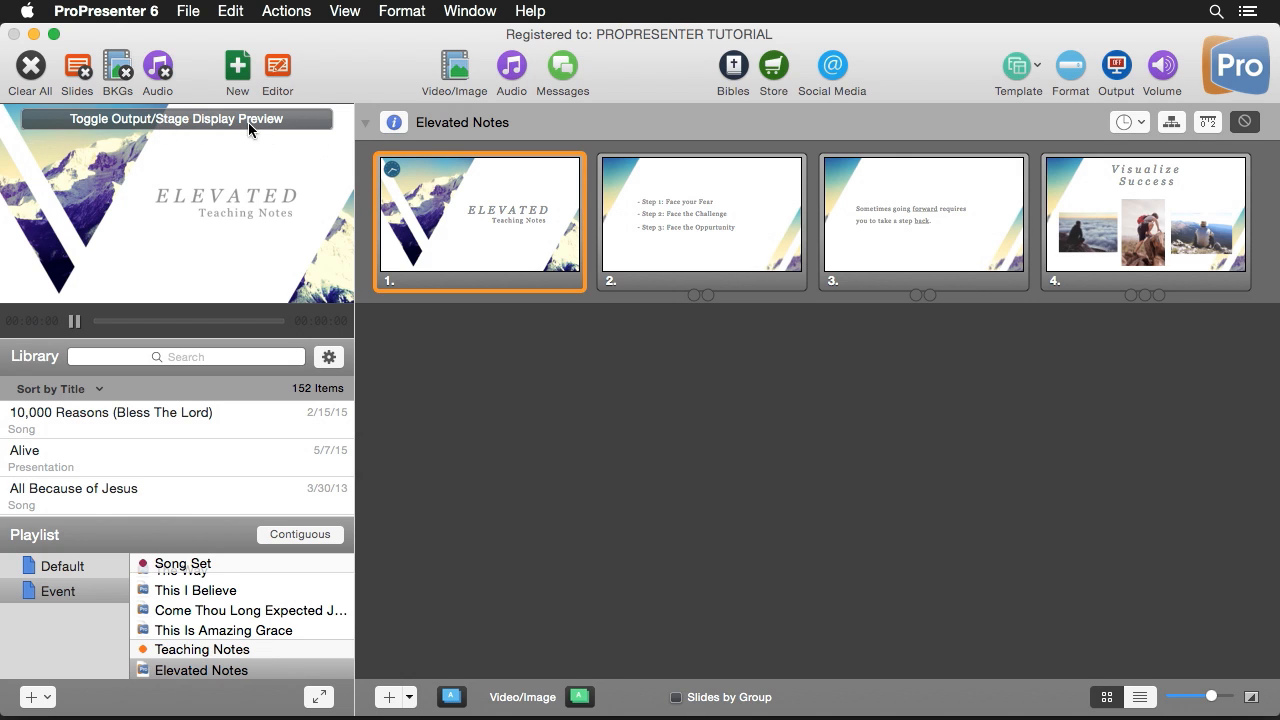
left_click(258, 119)
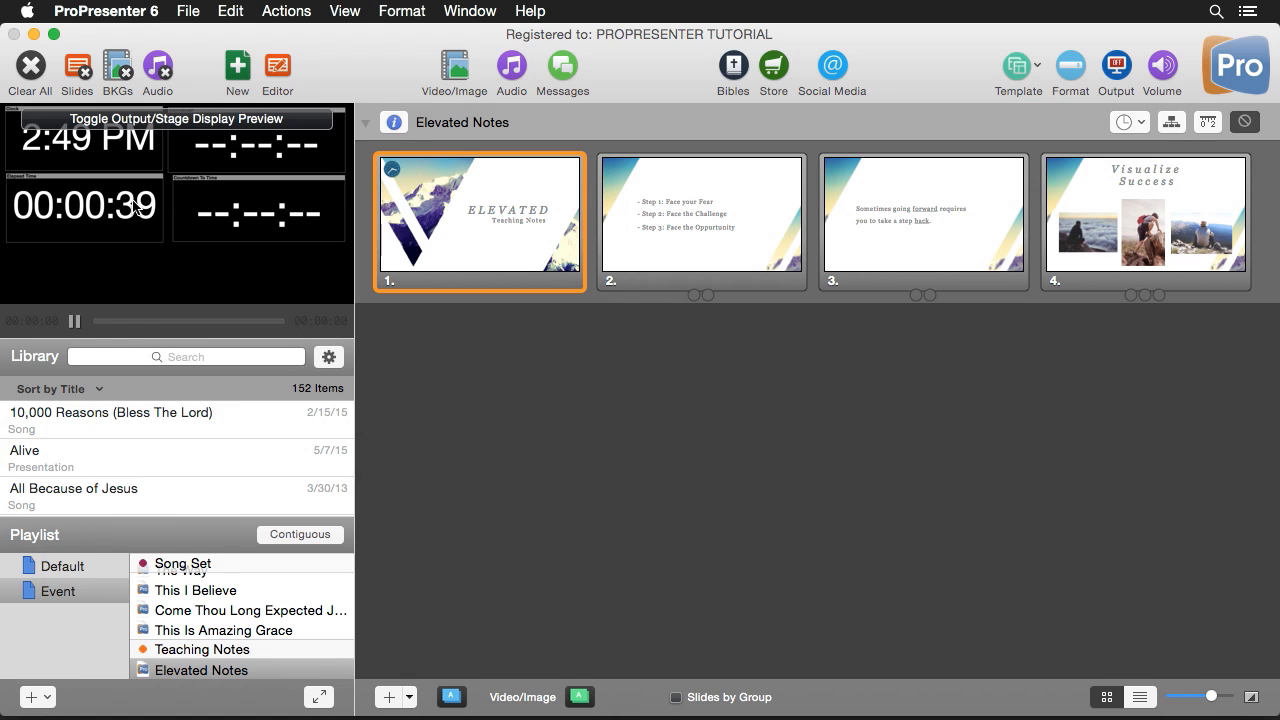
left_click(464, 223)
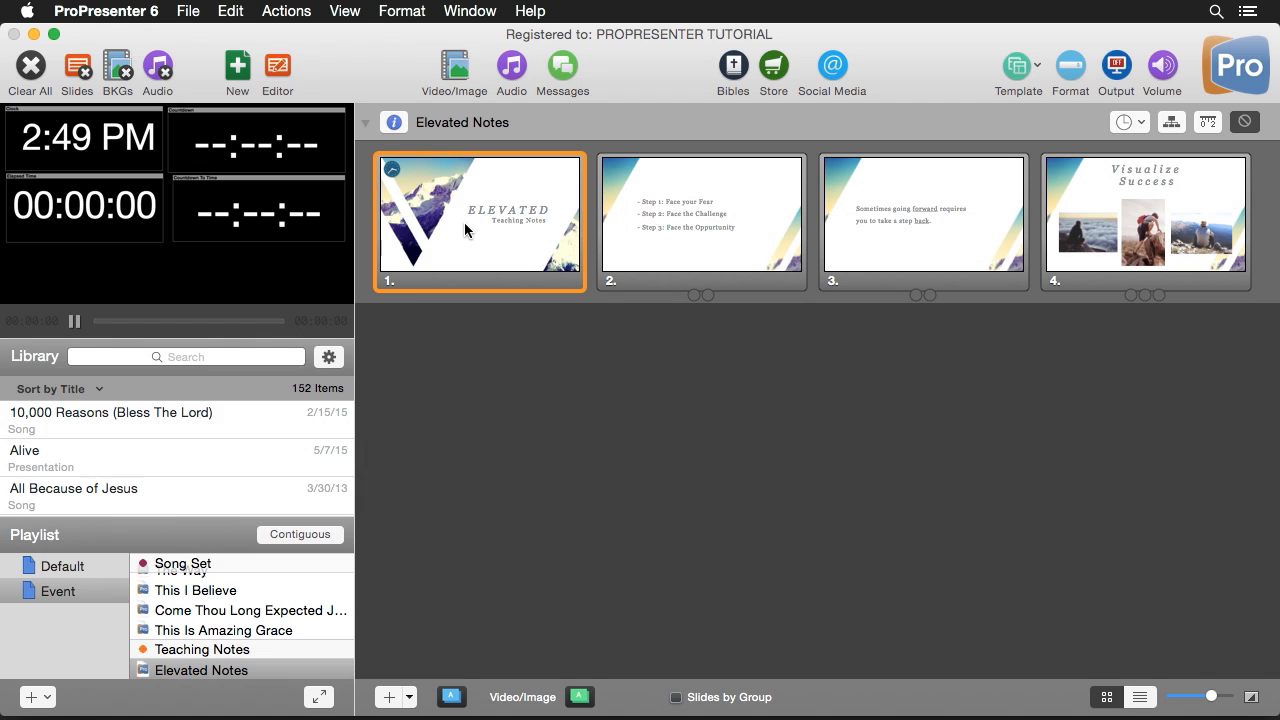
left_click(284, 124)
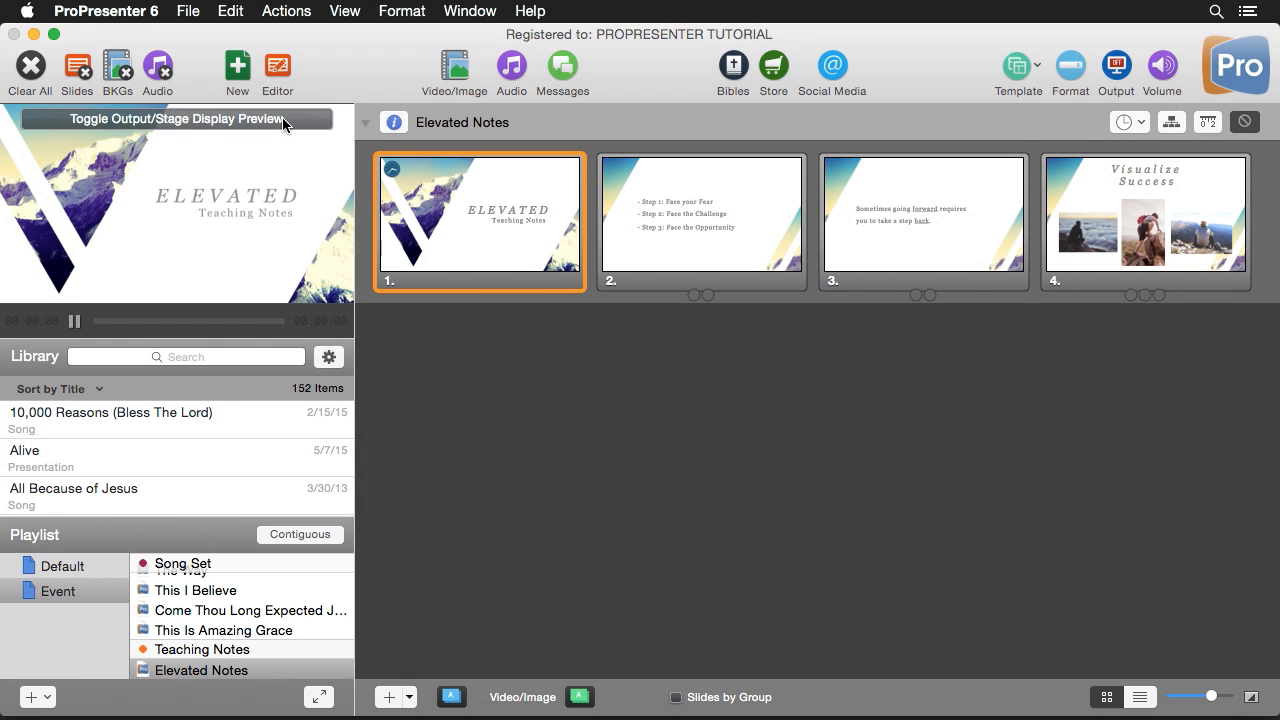
- Replace the Countdown token with the Timer token in the Countdown message's text
left_click(568, 72)
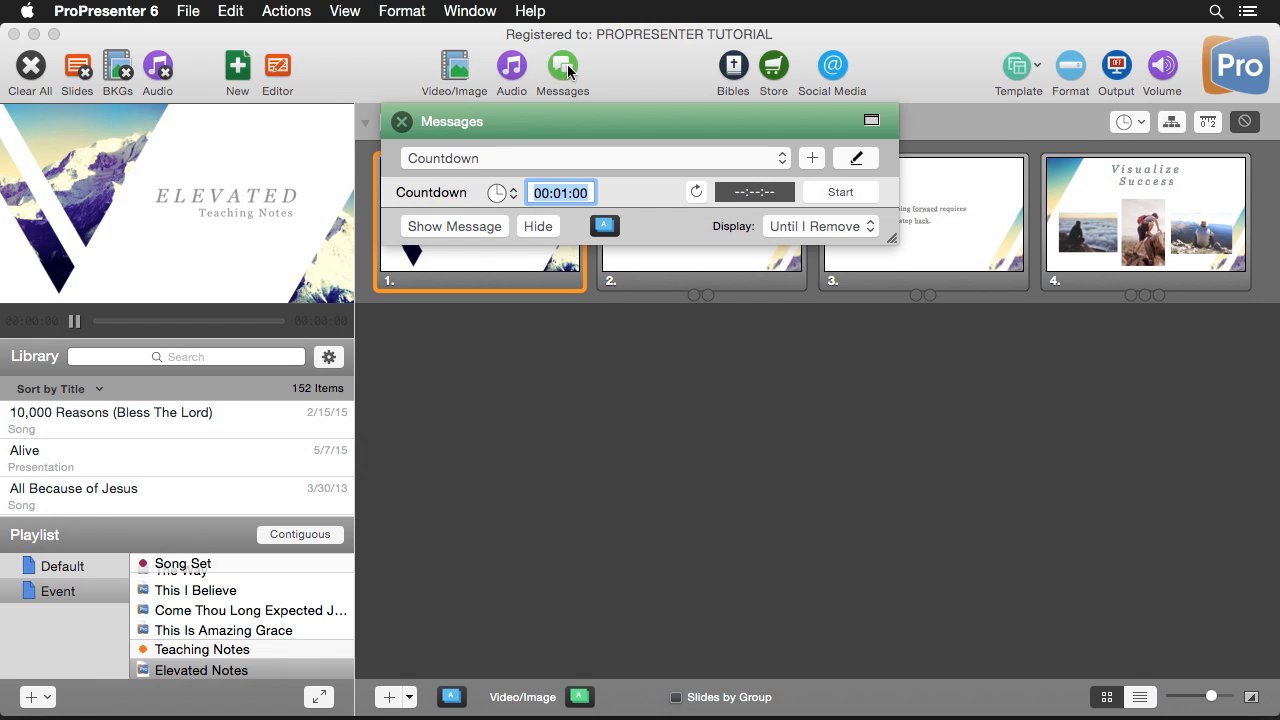
left_click(856, 158)
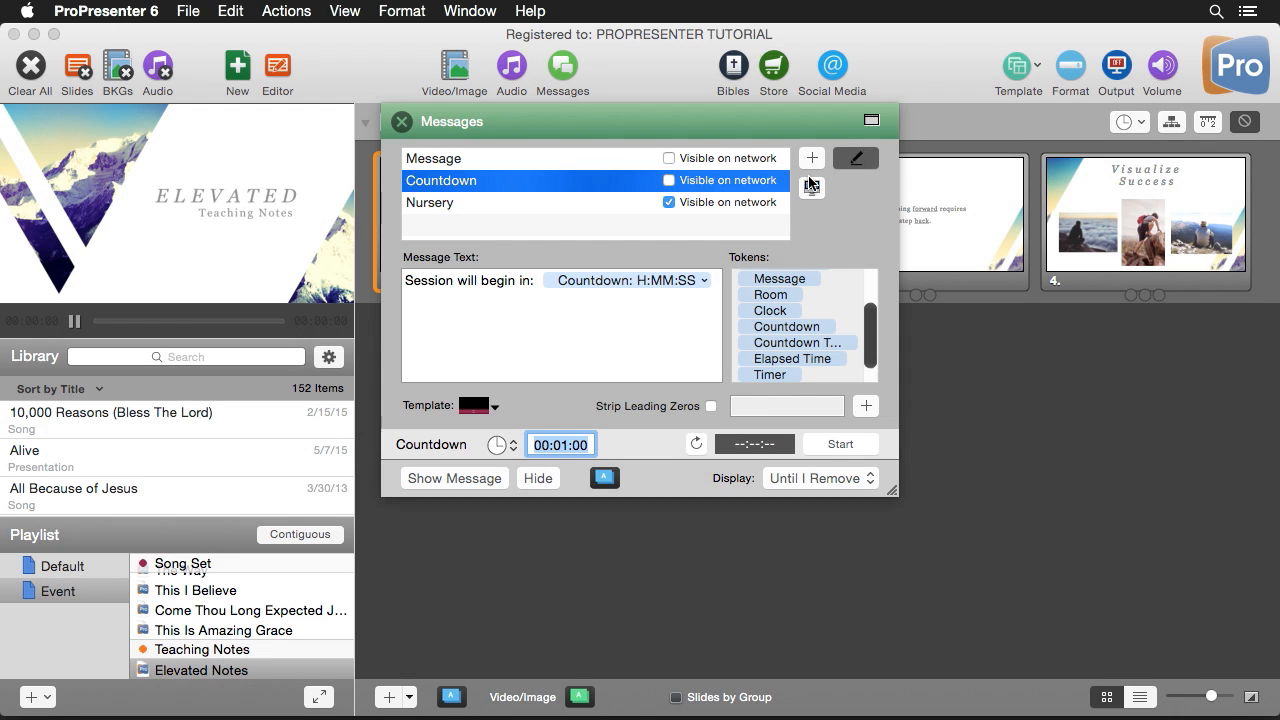
left_click(599, 281)
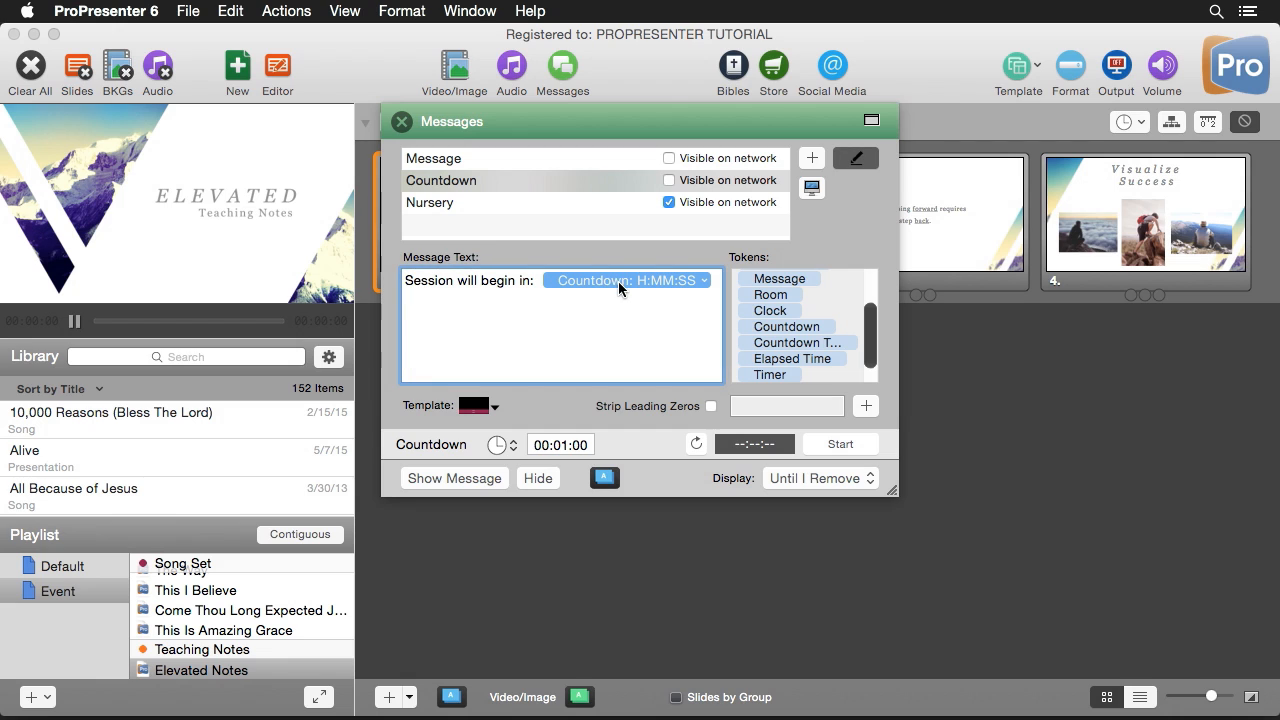
left_click_drag(774, 376, 698, 305)
left_click(600, 282)
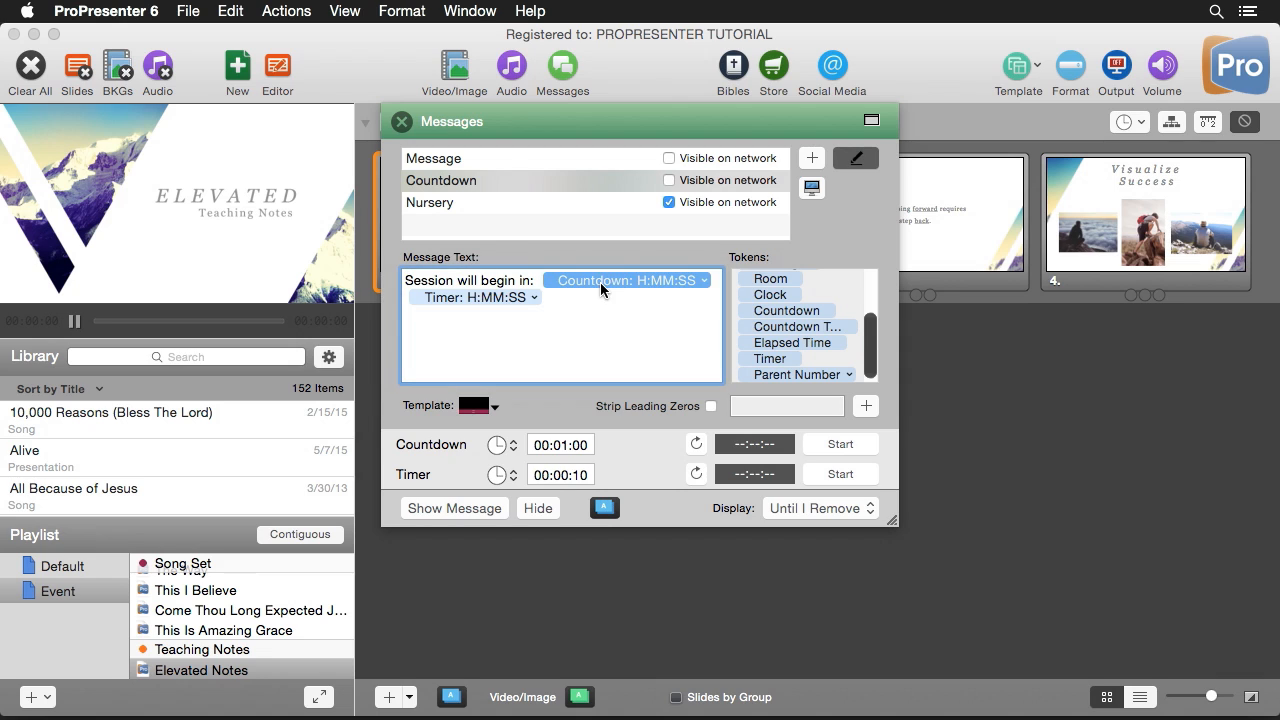
key("BackSpace")
- Enable Strip Leading Zeros for the Countdown message and show the message
left_click(600, 281)
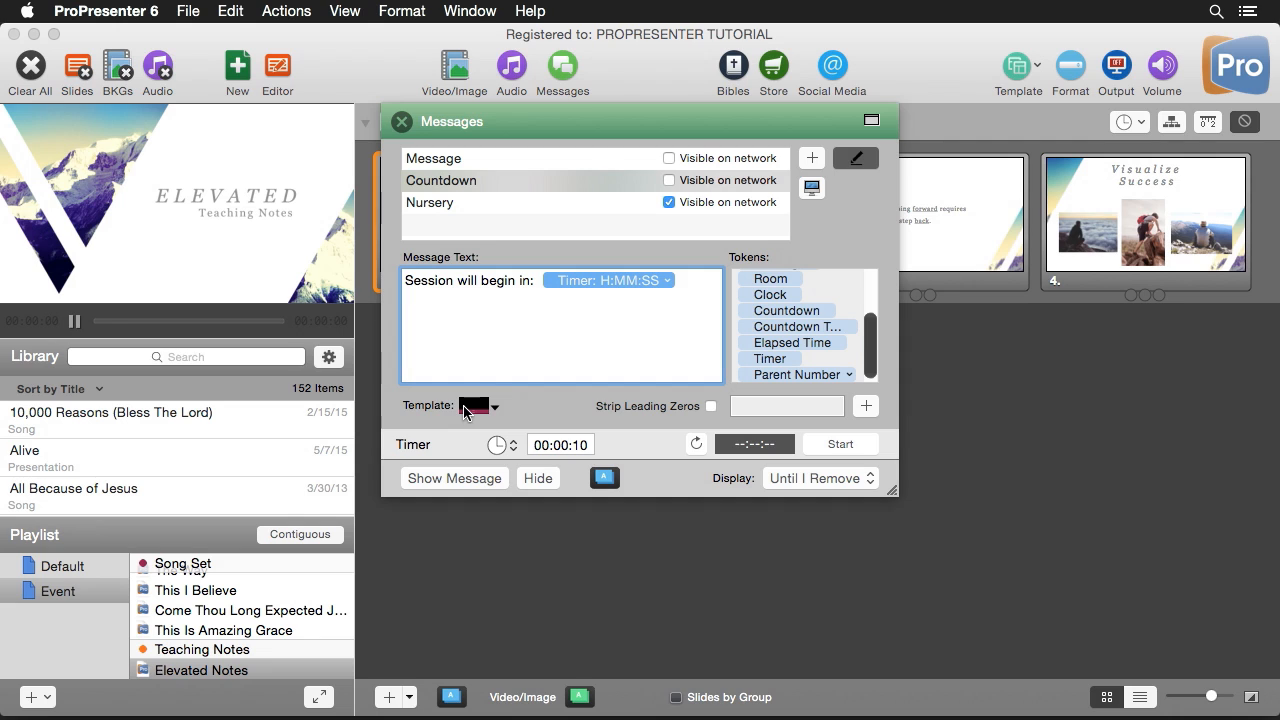
left_click(711, 406)
left_click(462, 478)
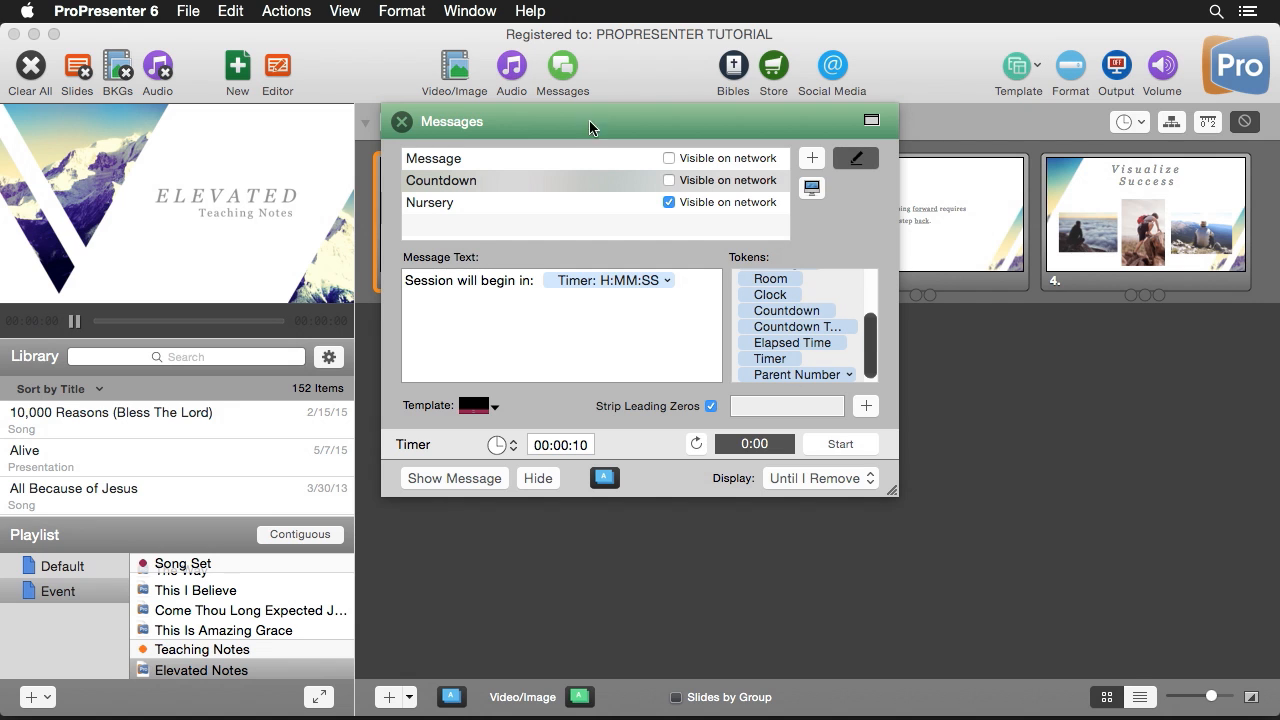
- Add the Timer clock to the stage display layout and place it enlarged below the Elapsed Time box
left_click(477, 12)
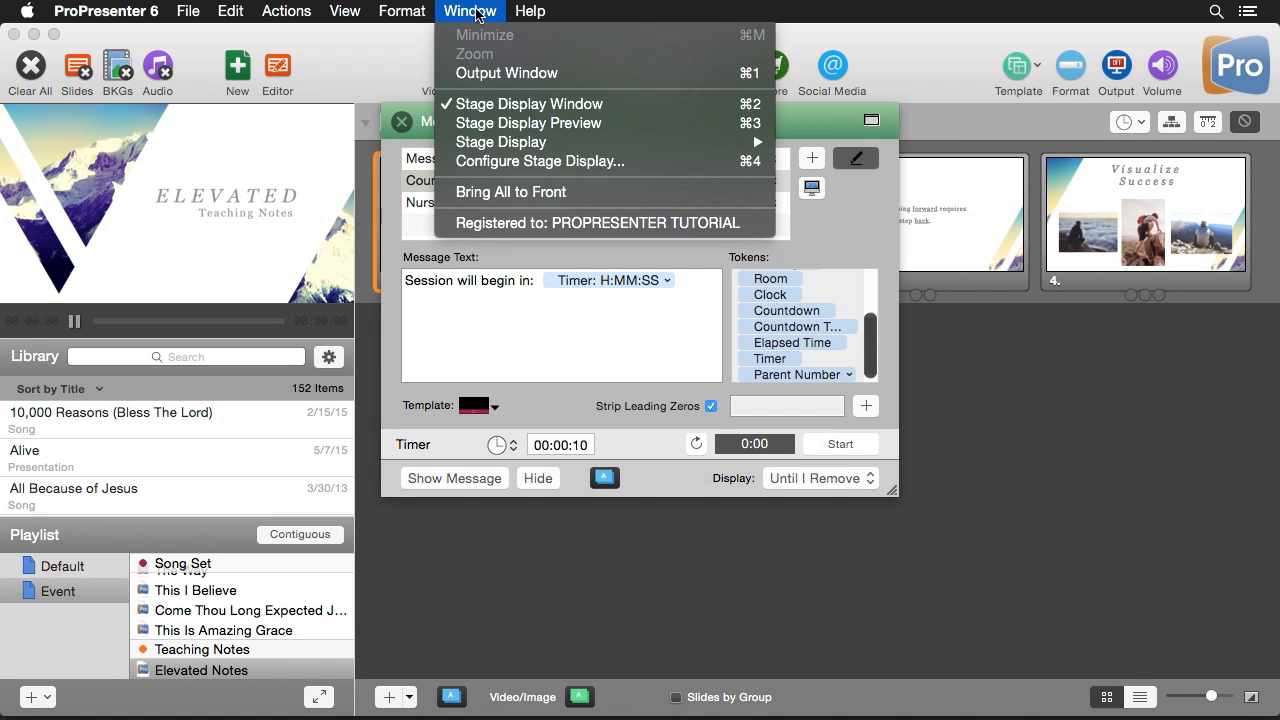
left_click(535, 163)
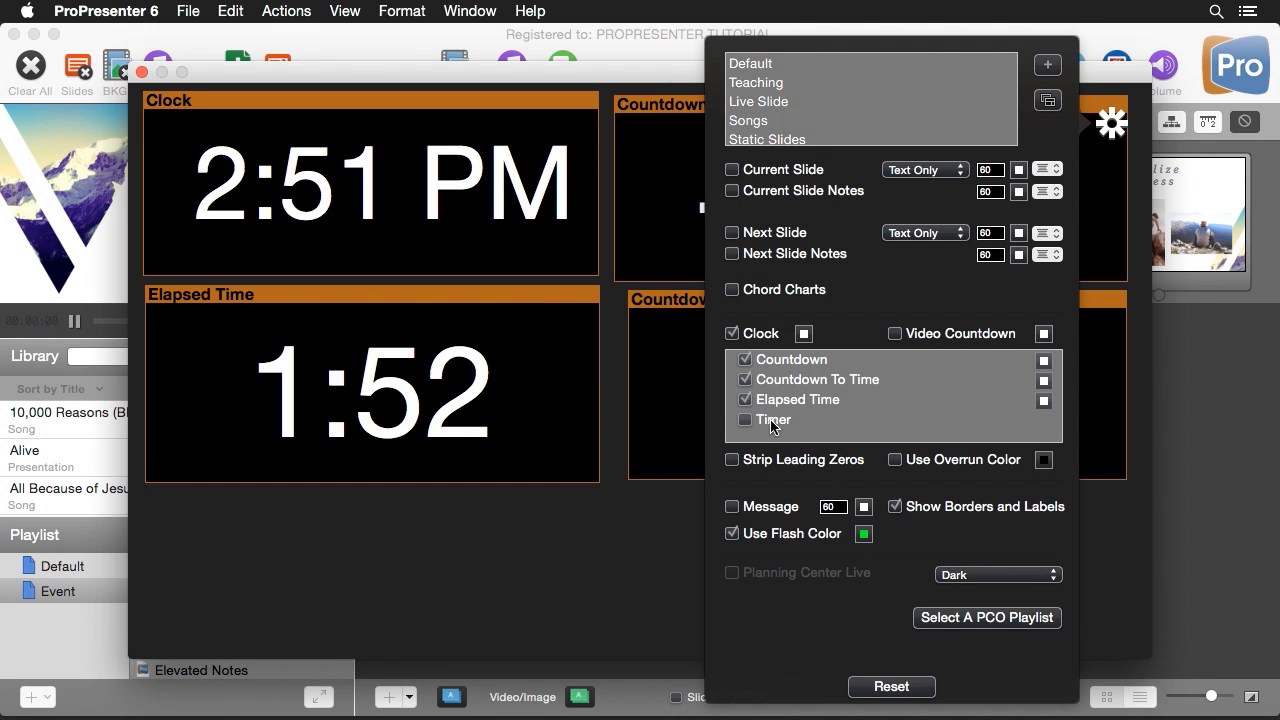
left_click(745, 420)
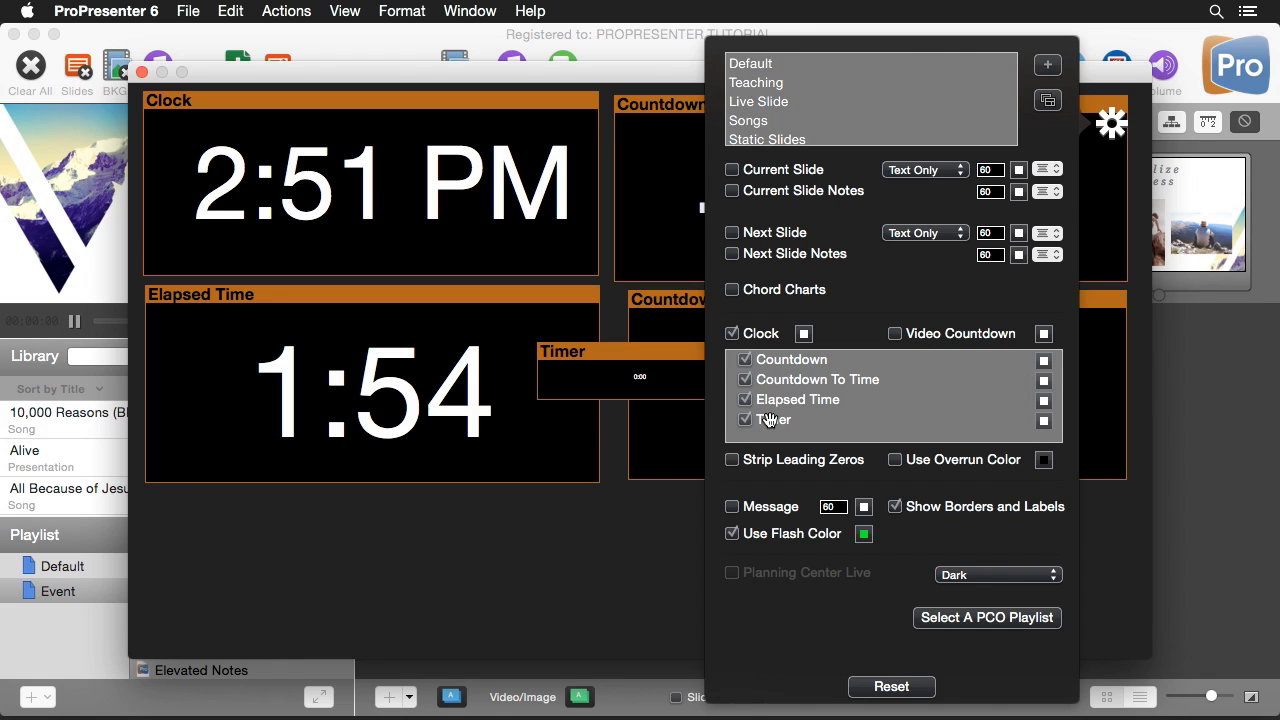
left_click_drag(639, 350, 296, 493)
left_click_drag(388, 536, 739, 655)
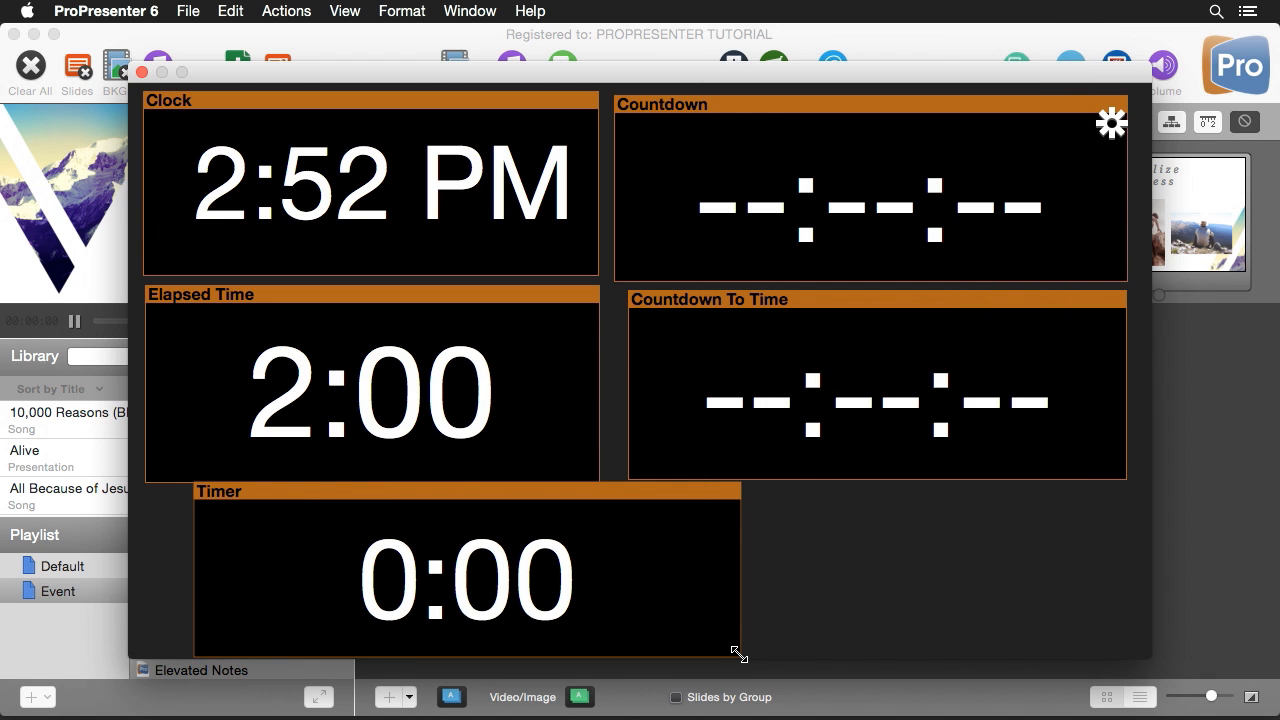